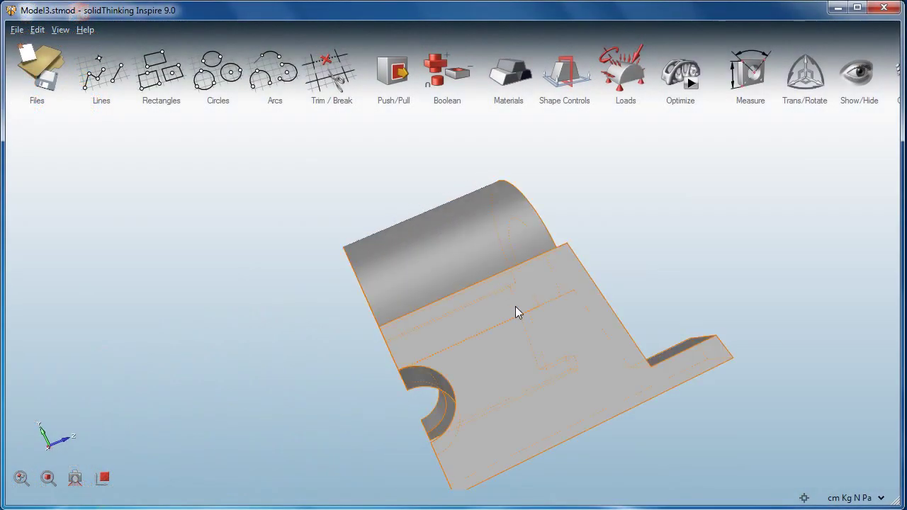
# Orbit the Part 1 35% optimized bracket shape to view it from different sides
pyautogui.moveTo(668, 261); pyautogui.dragTo(759, 266, button='right')
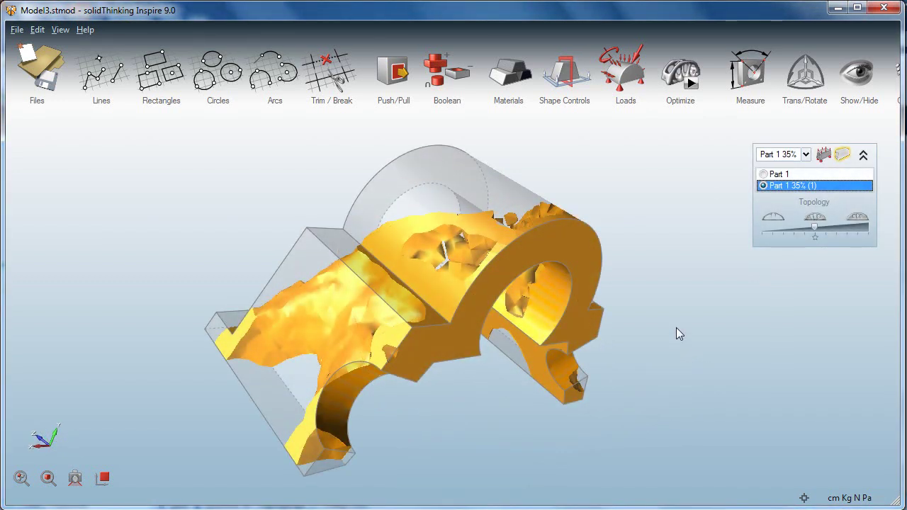
pyautogui.moveTo(676, 327)
pyautogui.mouseDown(button='right')
pyautogui.moveTo(316, 321)
pyautogui.moveTo(733, 324)
pyautogui.moveTo(401, 314)
pyautogui.moveTo(665, 319)
pyautogui.mouseUp(button='right')
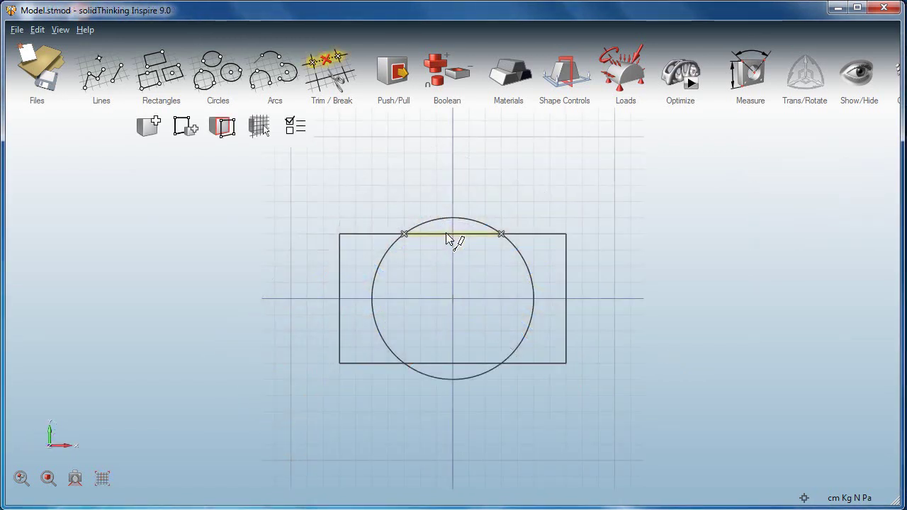
# Trim the sketch's inner segments and push/pull the filled face up into an 11 cm solid
pyautogui.click(446, 232)
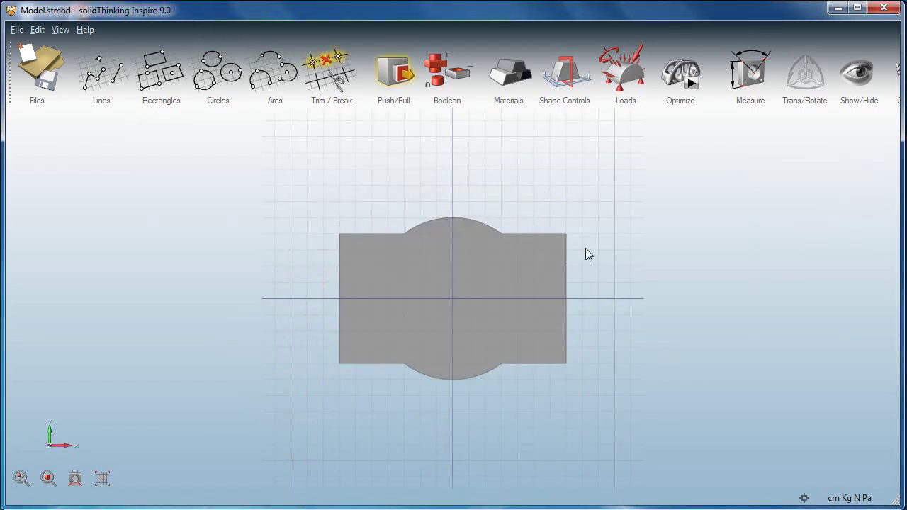
pyautogui.press('Escape')
pyautogui.press('p')
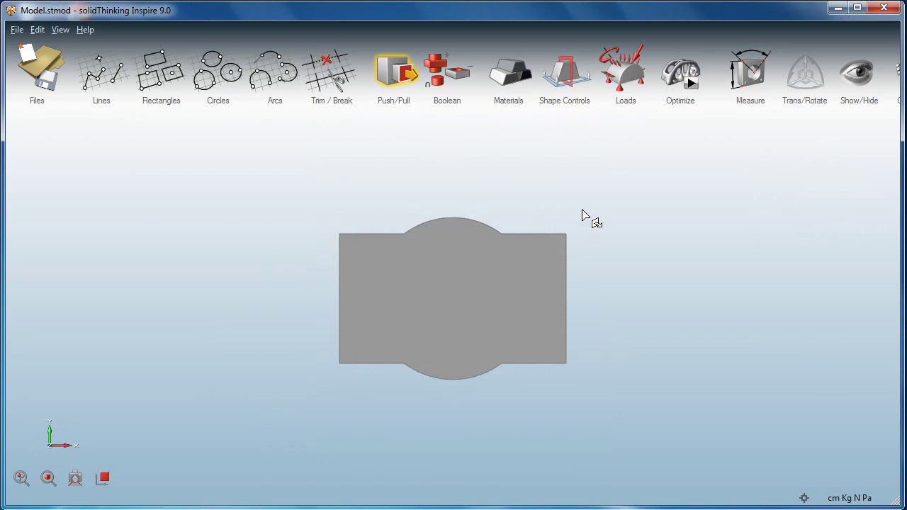
pyautogui.moveTo(592, 294); pyautogui.dragTo(581, 237, button='right')
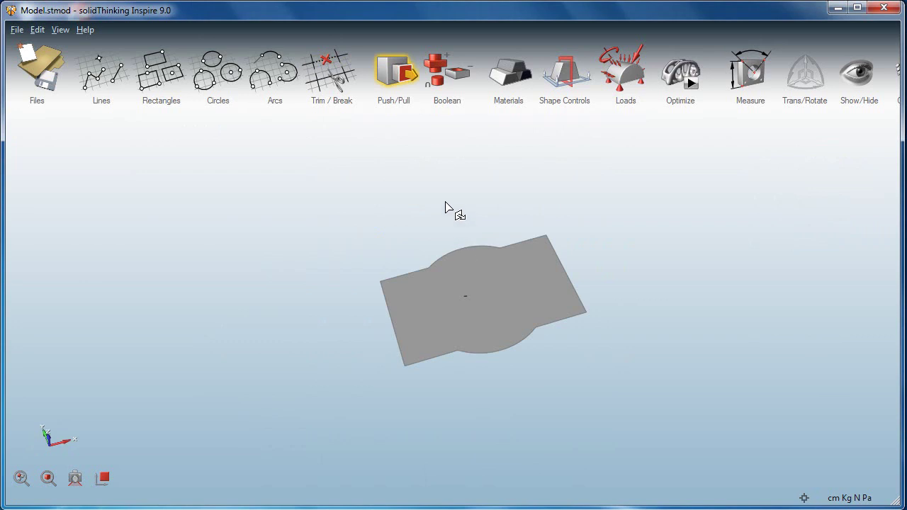
pyautogui.moveTo(460, 295); pyautogui.dragTo(446, 208)
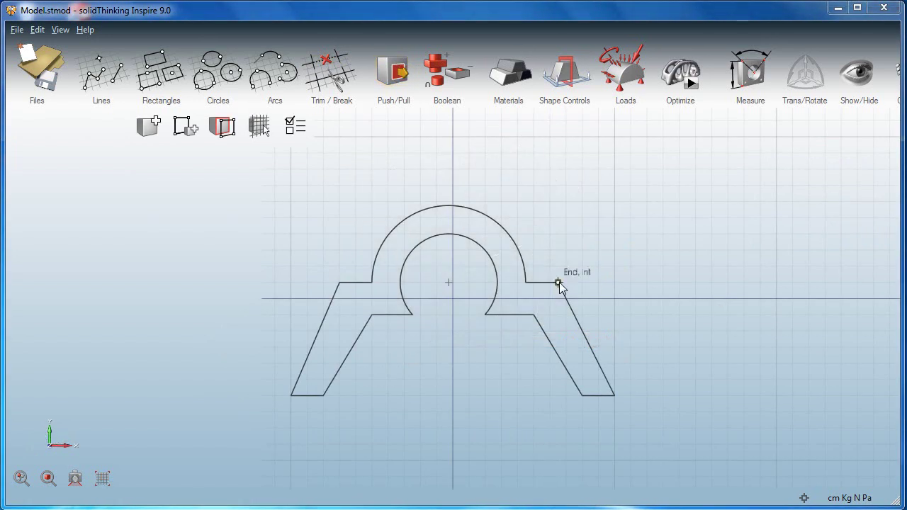
# Reshape the outer and inner arch arcs into a 180° arch of 5.154 cm radius, undoing a corner move
pyautogui.moveTo(560, 283); pyautogui.dragTo(584, 232)
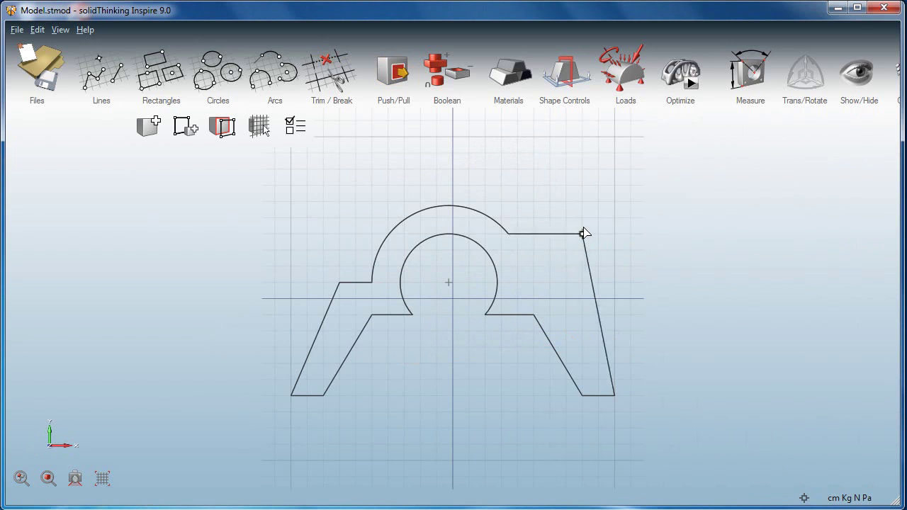
pyautogui.hotkey('ctrl', 'z')
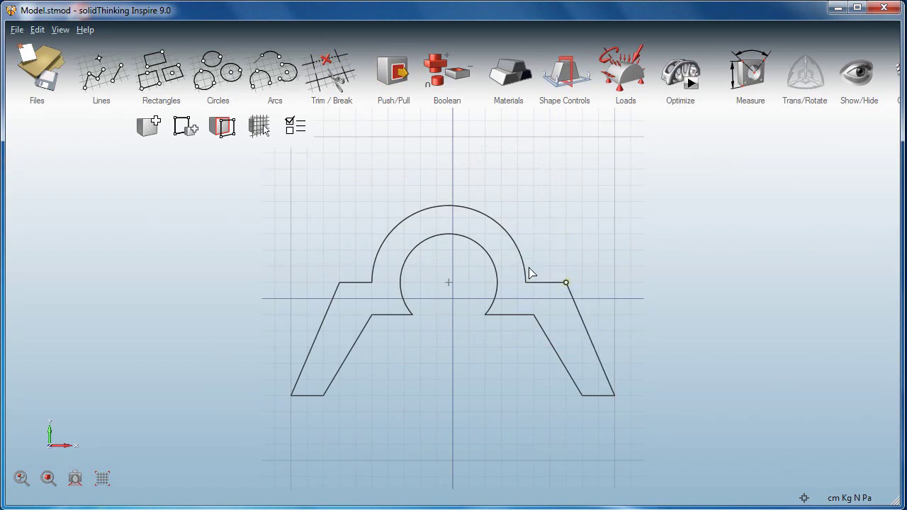
pyautogui.moveTo(475, 208)
pyautogui.mouseDown()
pyautogui.moveTo(478, 180)
pyautogui.moveTo(477, 222)
pyautogui.moveTo(470, 187)
pyautogui.moveTo(472, 205)
pyautogui.mouseUp()
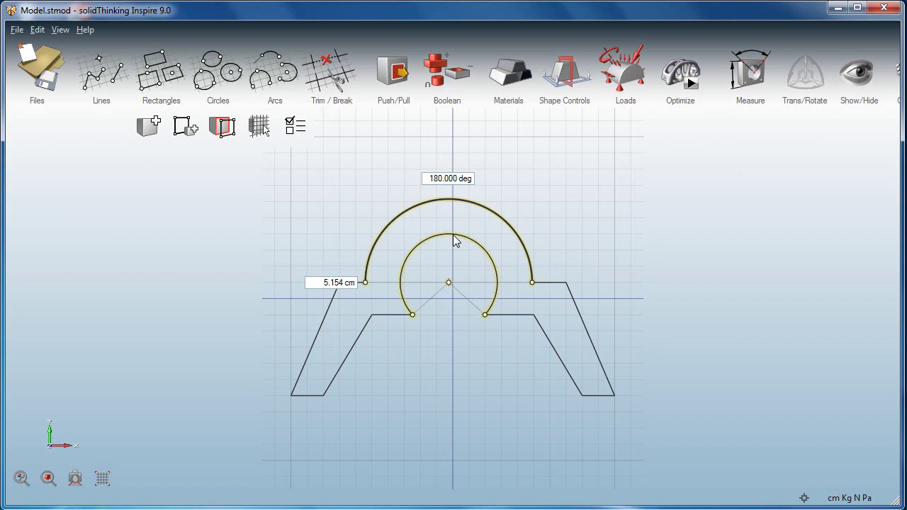
pyautogui.moveTo(455, 252); pyautogui.dragTo(454, 227)
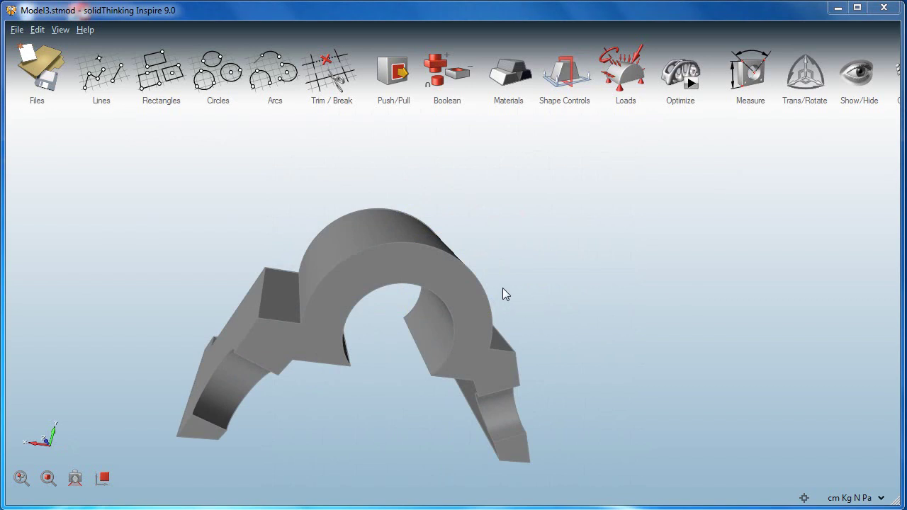
# Show the Parts and Materials table and browse Part 1's material list, currently Steel (AISI 304)
pyautogui.moveTo(505, 295); pyautogui.dragTo(485, 290, button='right')
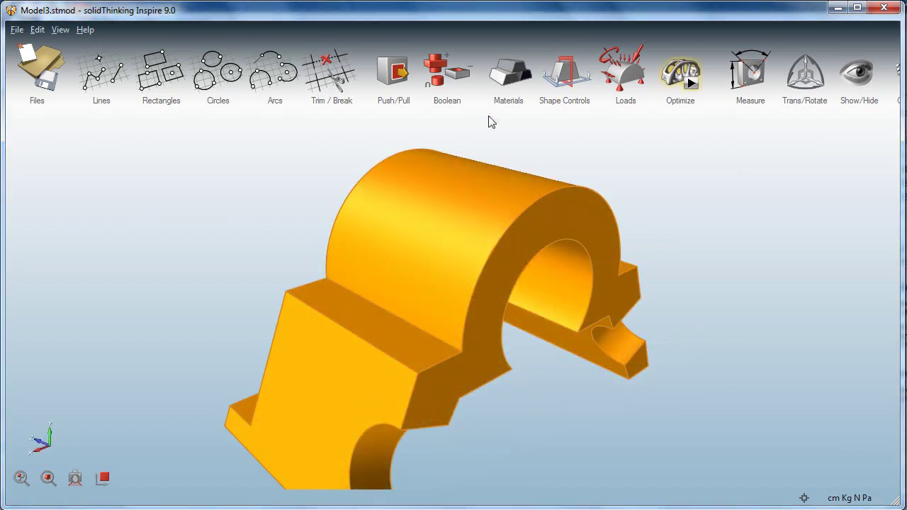
pyautogui.click(507, 77)
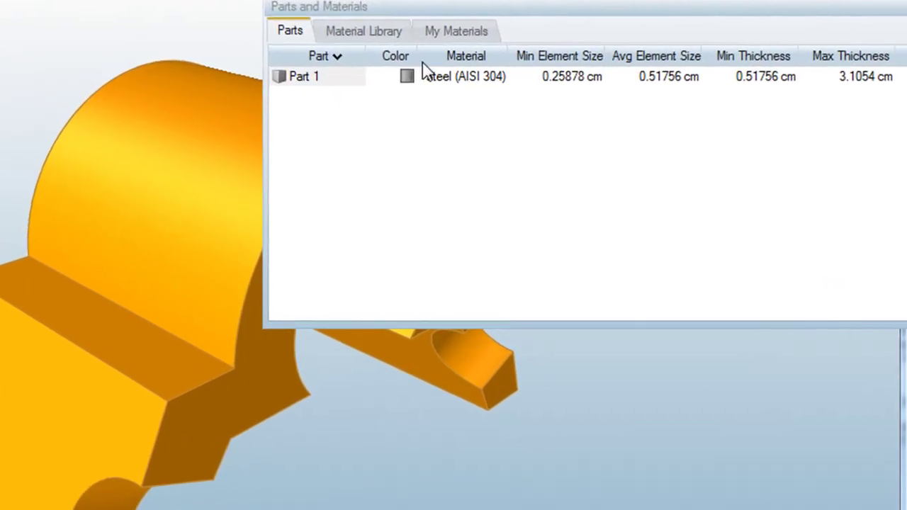
pyautogui.click(462, 78)
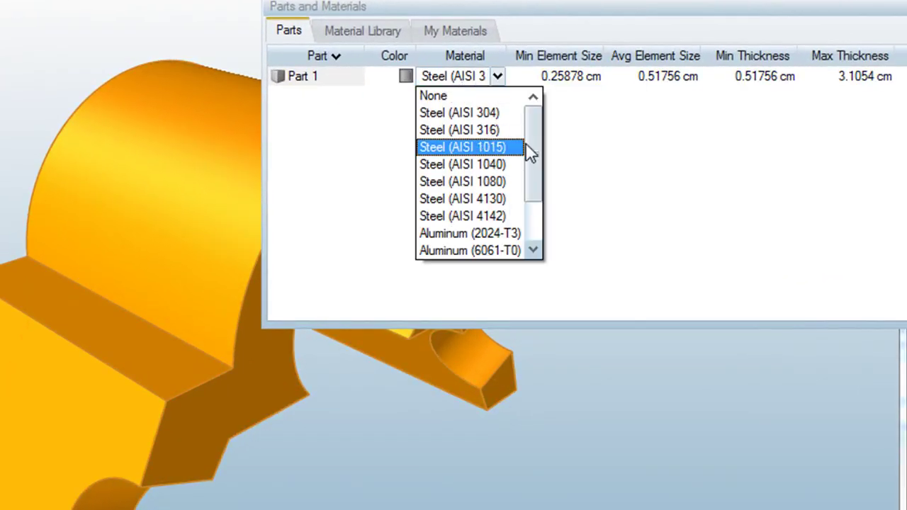
pyautogui.moveTo(536, 149); pyautogui.dragTo(543, 220)
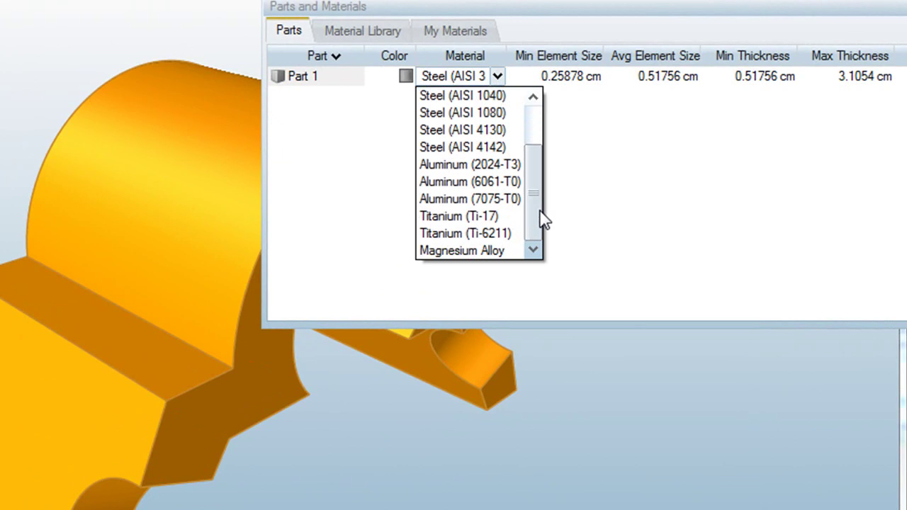
# Make Part 1 Aluminum (2024-T3) with a Single Draw on the horizontal plane, leaving symmetry unapplied
pyautogui.click(471, 167)
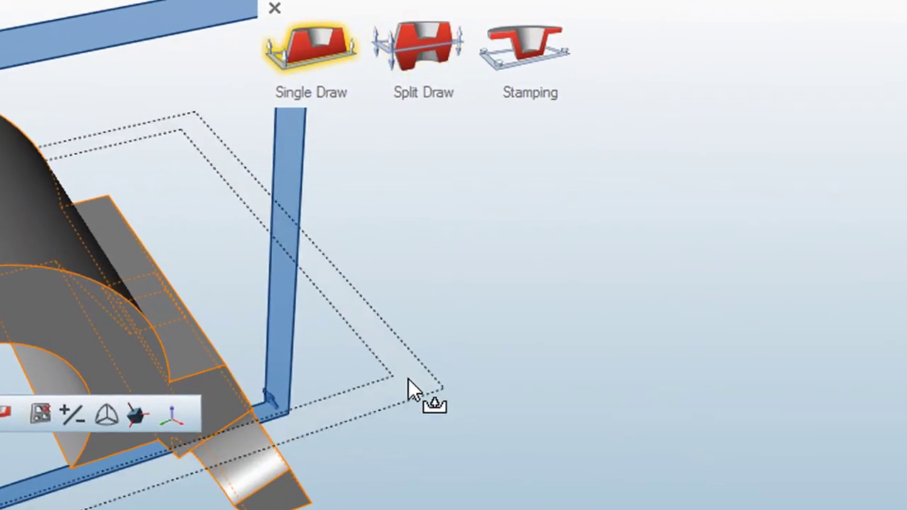
pyautogui.click(409, 380)
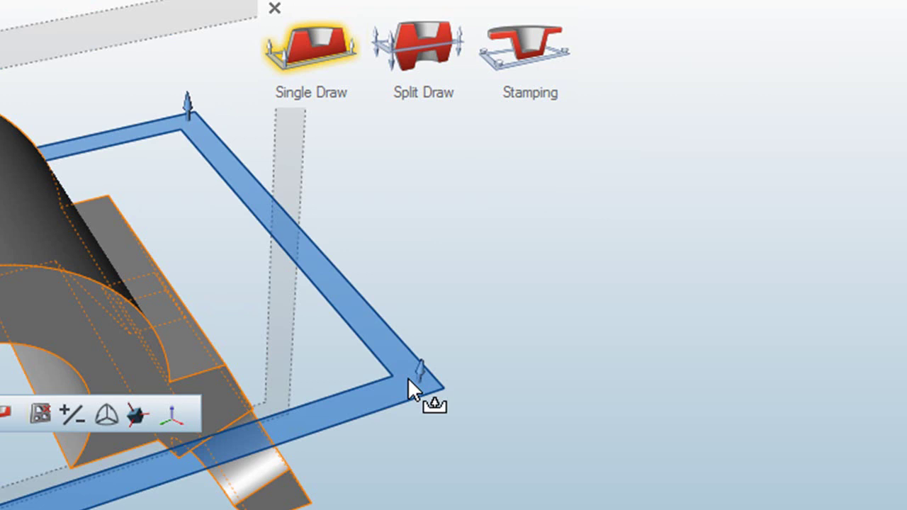
pyautogui.click(659, 310)
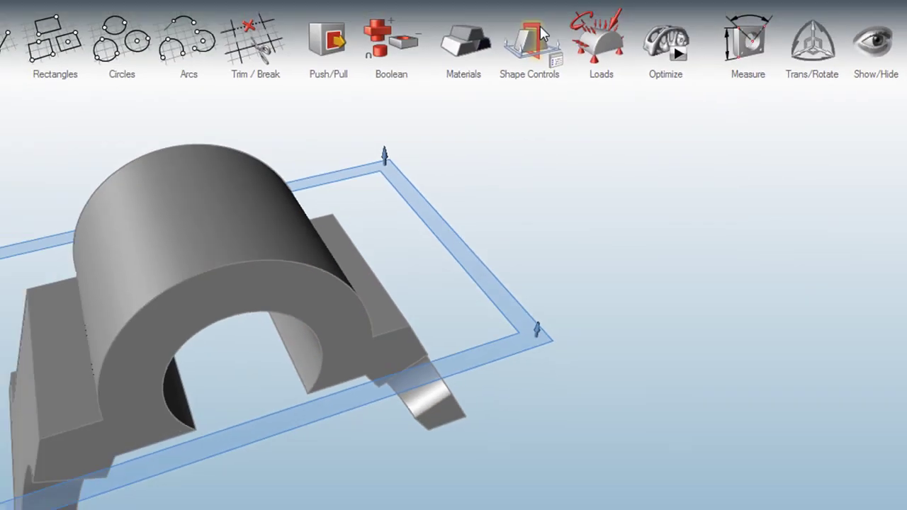
pyautogui.click(581, 82)
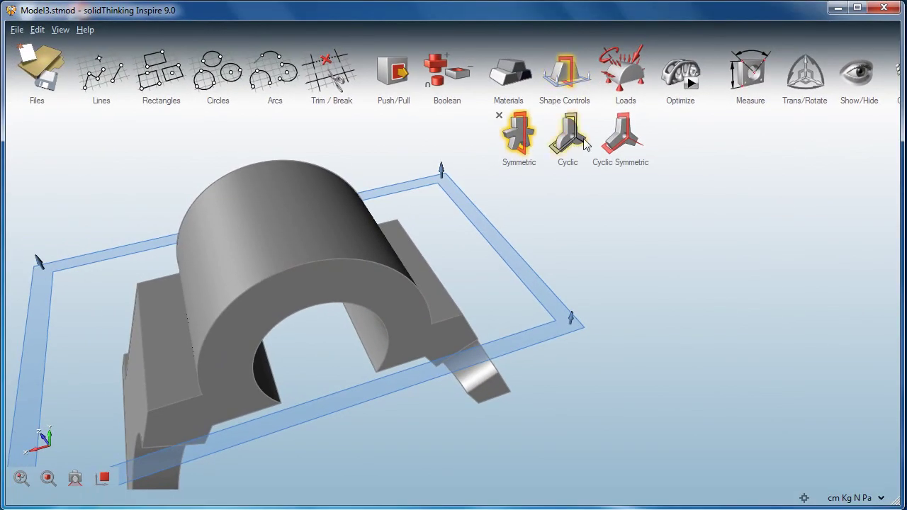
pyautogui.click(530, 141)
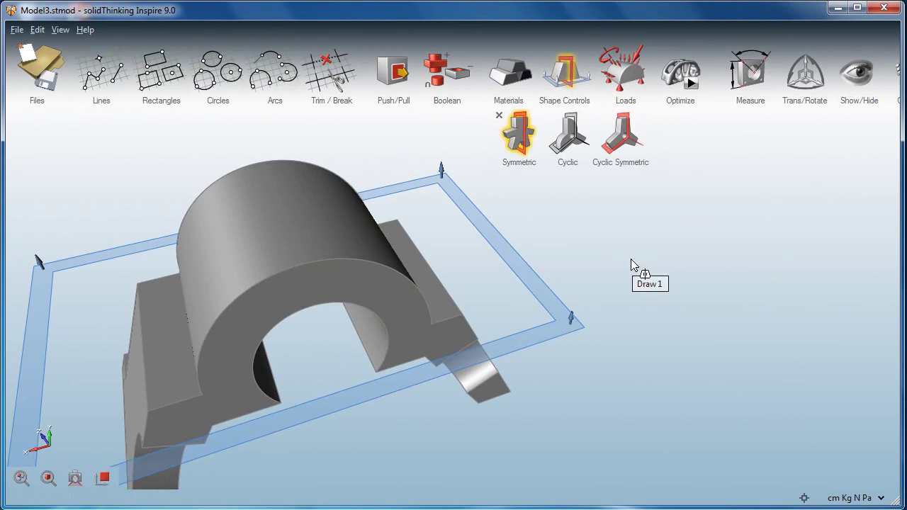
pyautogui.press('Escape')
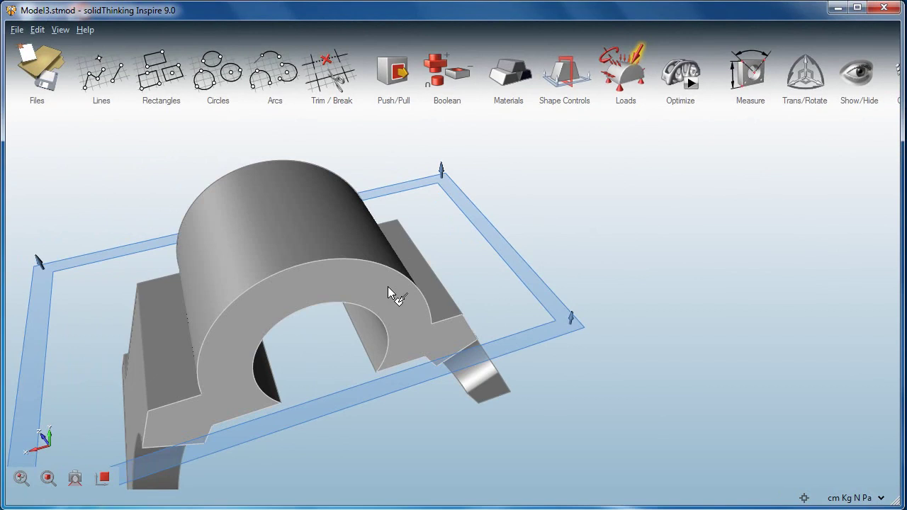
# Apply a force on the front arch face and supports on the flange and top faces
pyautogui.click(388, 288)
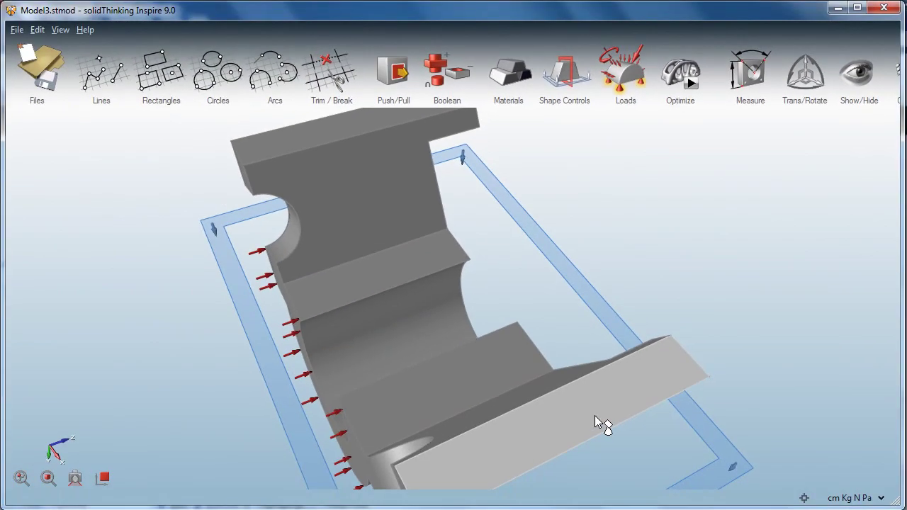
pyautogui.click(596, 418)
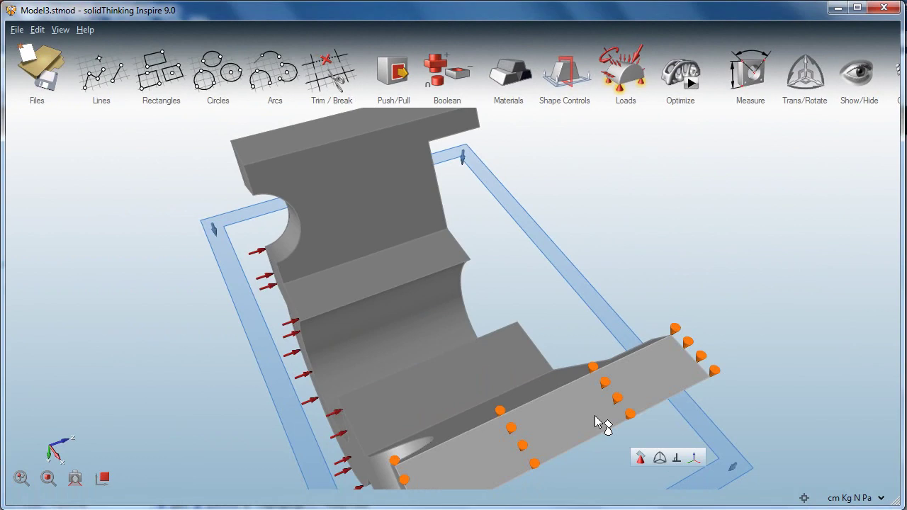
pyautogui.click(326, 135)
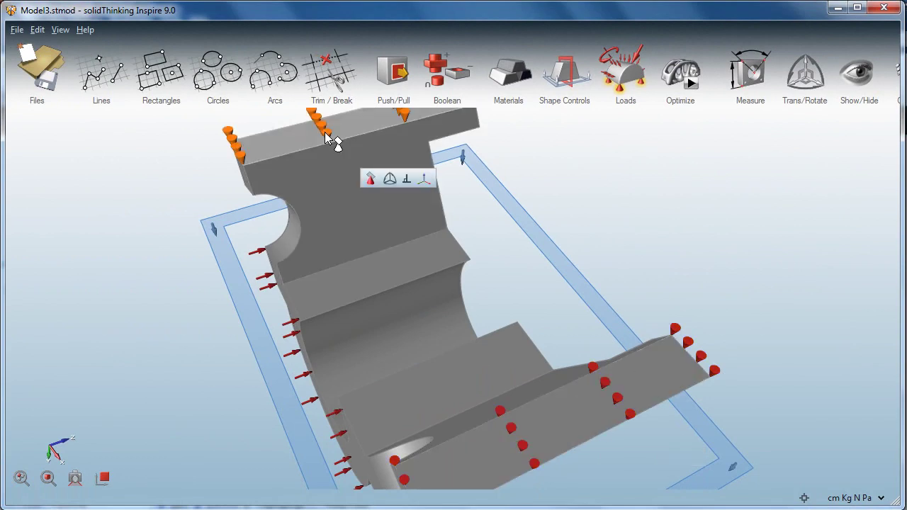
pyautogui.click(665, 217)
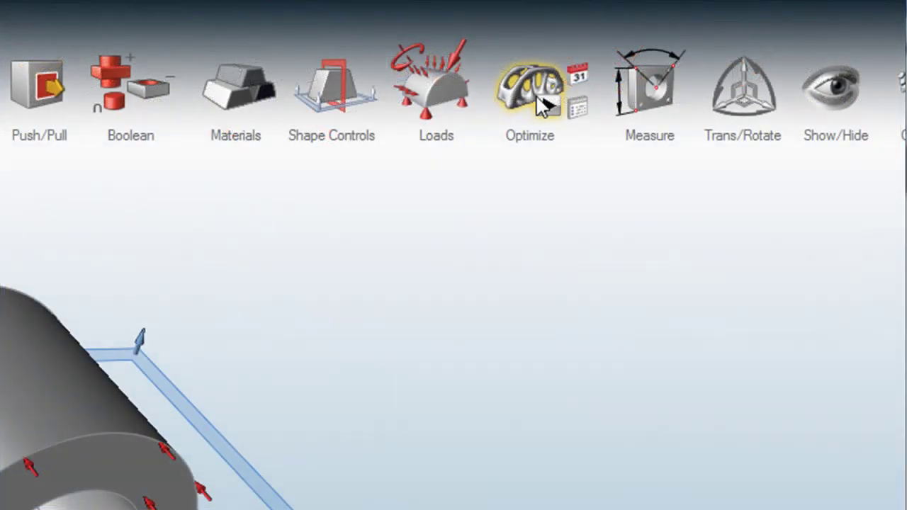
# Run the Model3 optimization with a 35% mass target until Model3 35% (1) completes
pyautogui.click(539, 101)
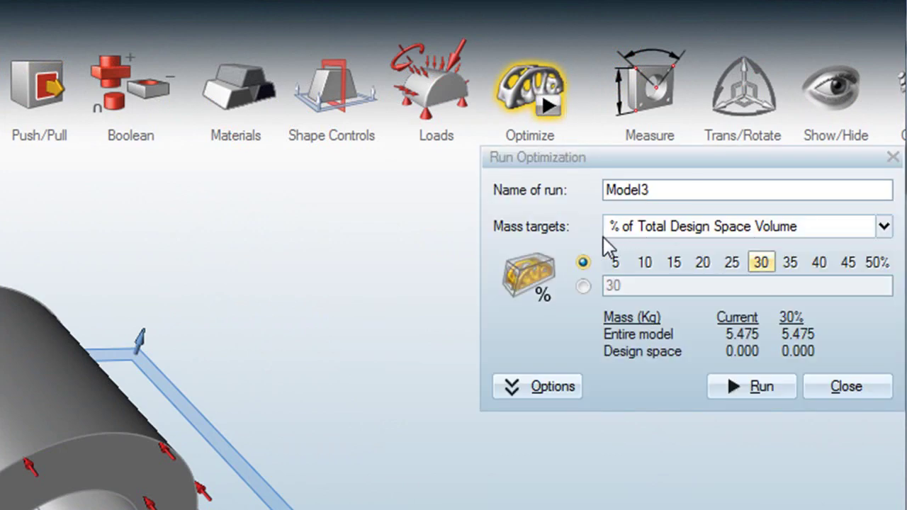
pyautogui.click(793, 263)
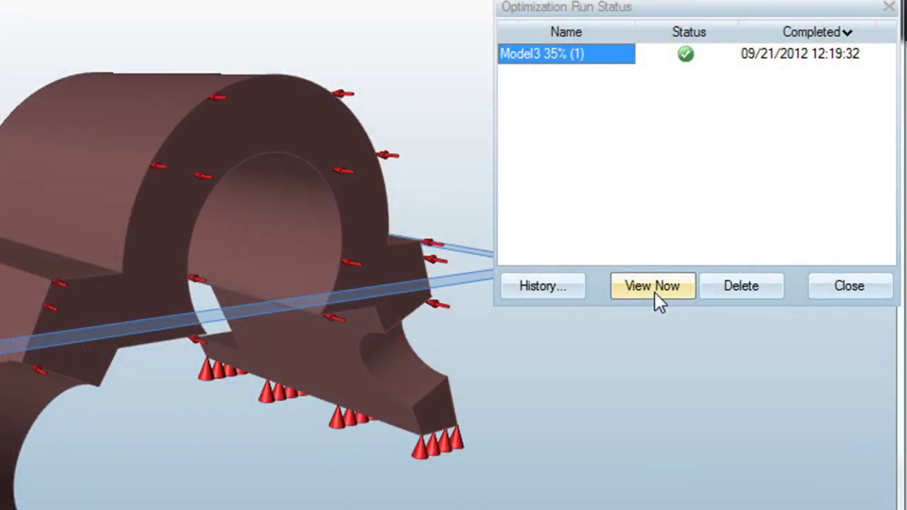
# Display the Model3 35% result and orbit the hollowed arched bracket to another side
pyautogui.click(655, 292)
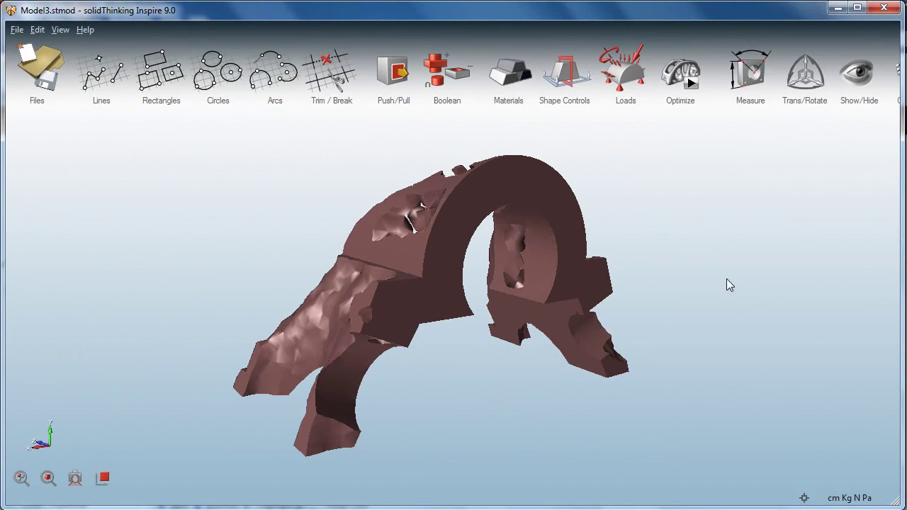
pyautogui.moveTo(674, 279)
pyautogui.mouseDown(button='right')
pyautogui.moveTo(697, 307)
pyautogui.moveTo(505, 281)
pyautogui.moveTo(686, 292)
pyautogui.mouseUp(button='right')
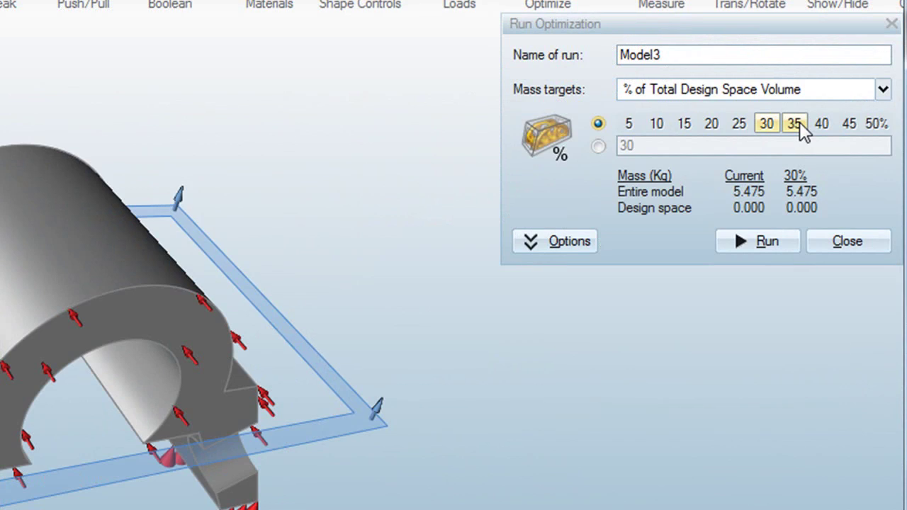
# Rerun the 35% mass-target optimization and set the Topology slider to a mid-level amount of material
pyautogui.click(799, 124)
pyautogui.press('Return')
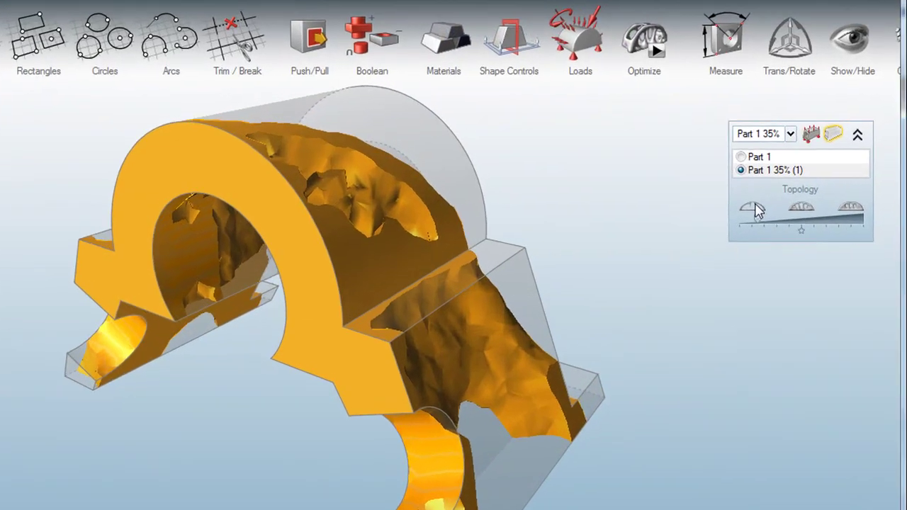
pyautogui.click(777, 222)
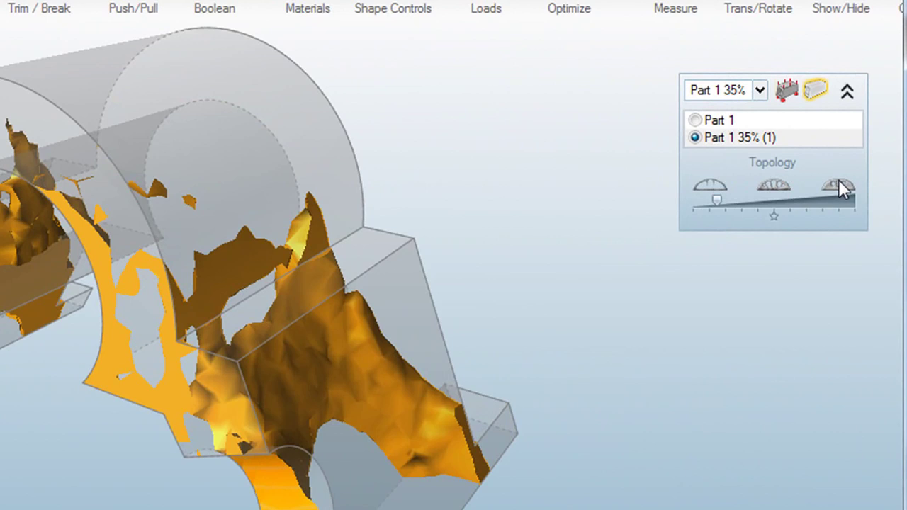
pyautogui.click(839, 183)
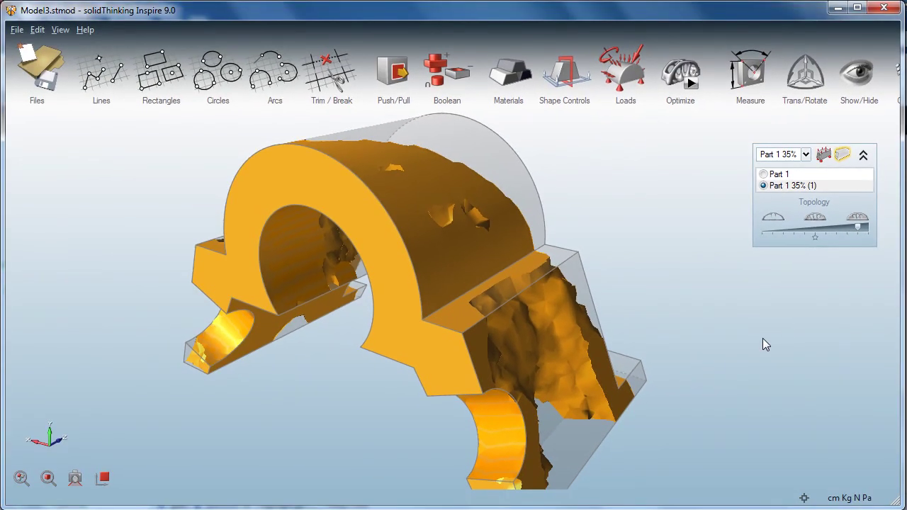
pyautogui.click(810, 226)
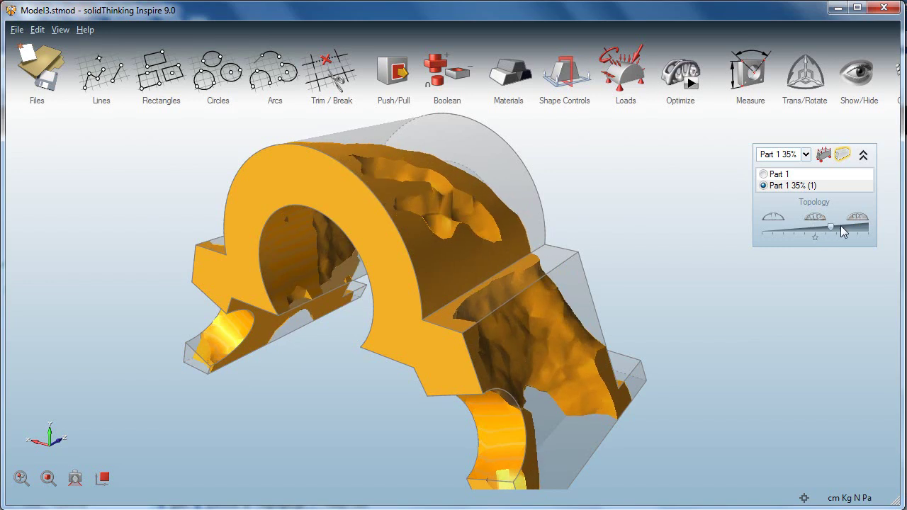
pyautogui.click(852, 227)
pyautogui.moveTo(842, 227); pyautogui.dragTo(815, 229)
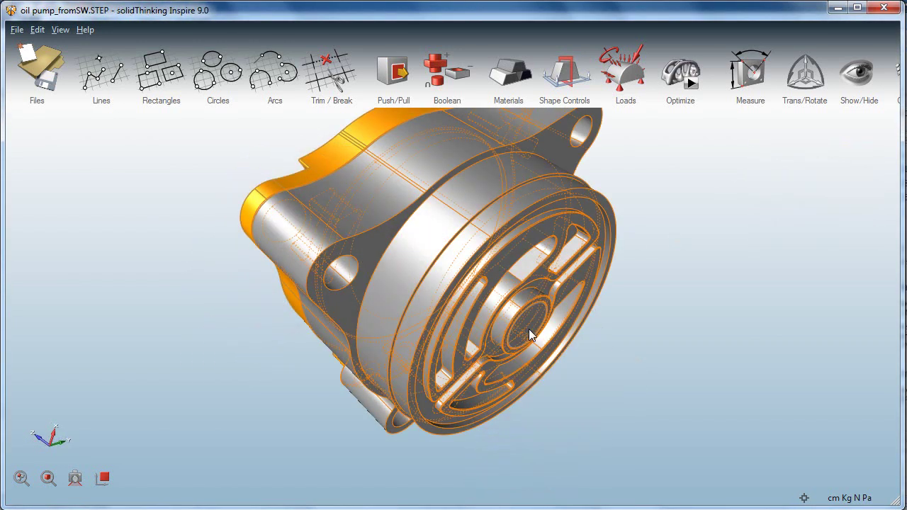
# Select the whole oil pump housing part and set it as a Design Space
pyautogui.click(529, 329)
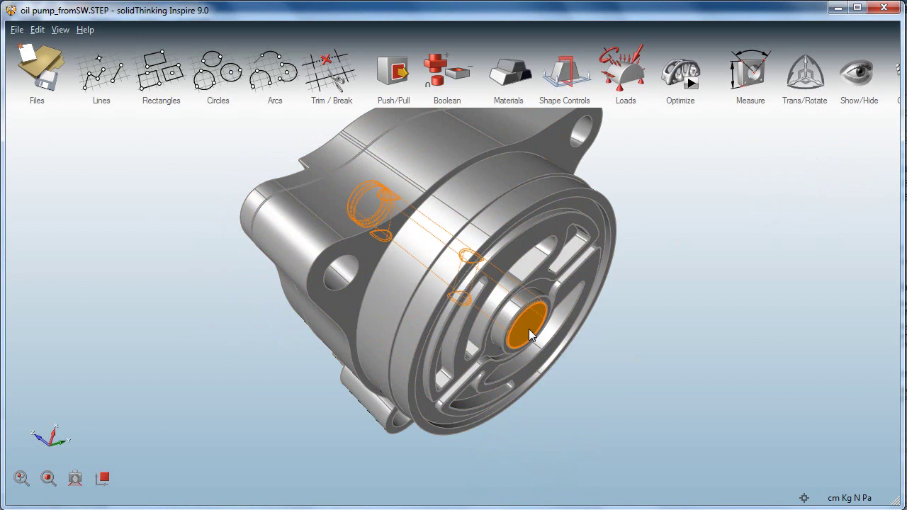
pyautogui.click(551, 194)
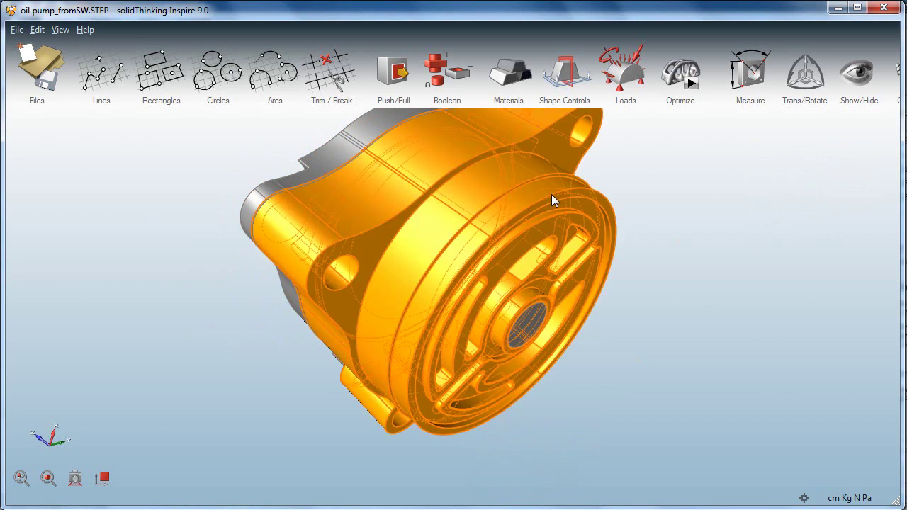
pyautogui.rightClick(508, 195)
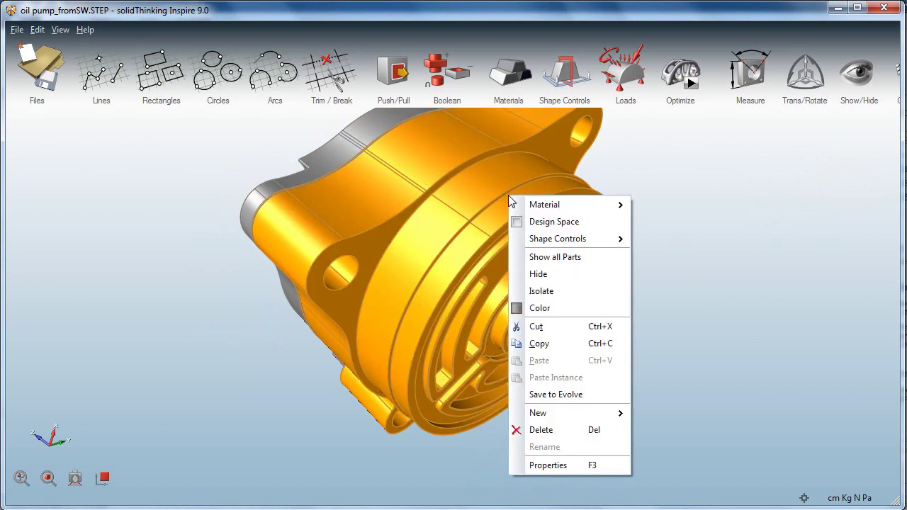
pyautogui.click(558, 223)
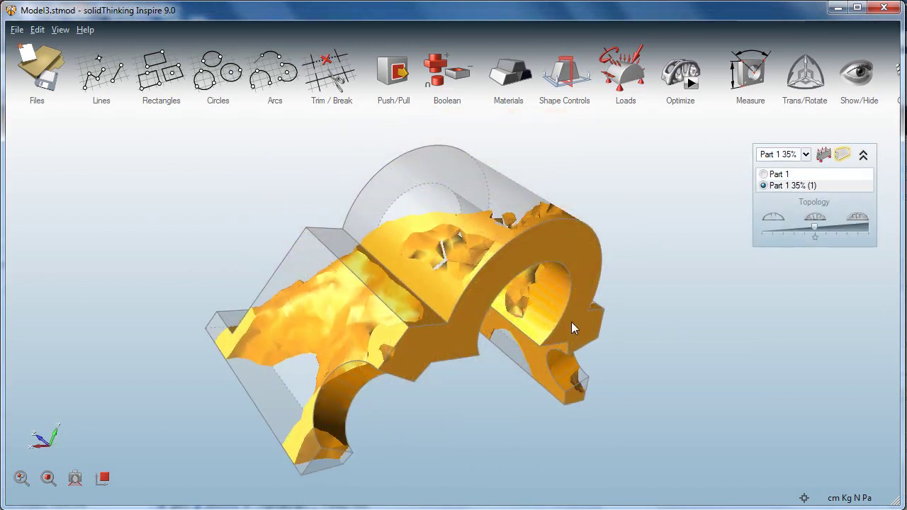
# Save the optimized Model3 35% bracket to Evolve, where it appears as mesh Model4.stl
pyautogui.moveTo(573, 328); pyautogui.dragTo(665, 318, button='right')
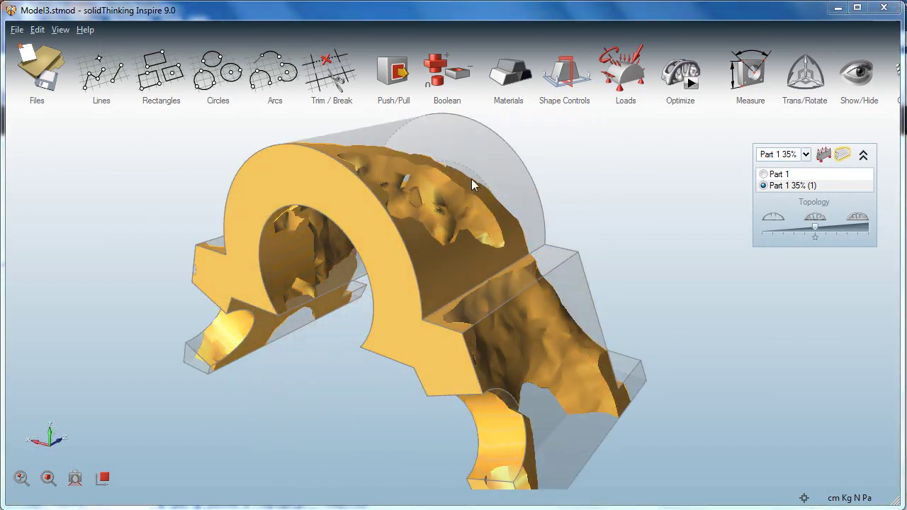
pyautogui.rightClick(472, 178)
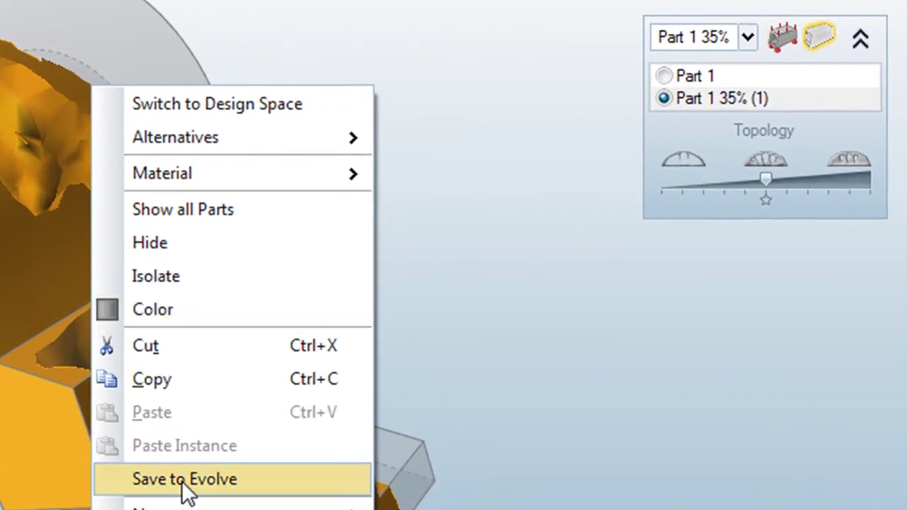
pyautogui.click(181, 481)
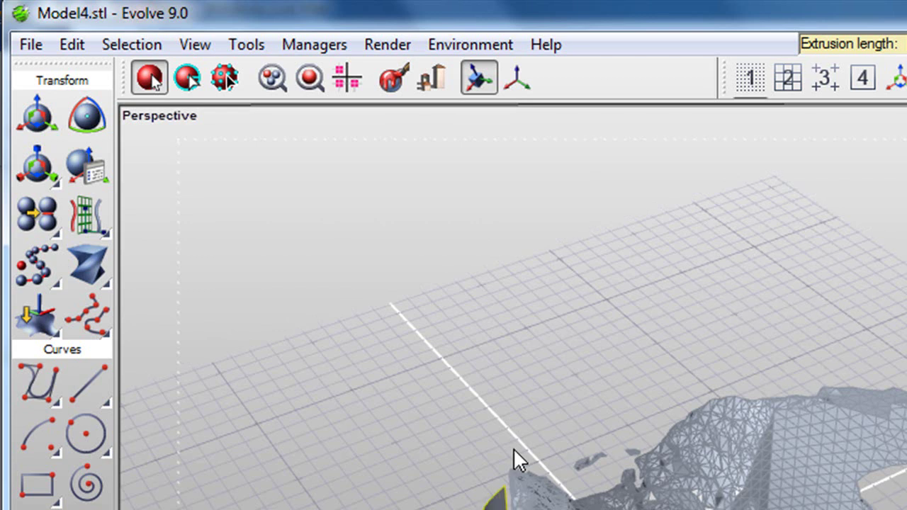
# Slide the curved surface down its vertical axis beside the optimized mesh, then orbit it to face front
pyautogui.click(513, 448)
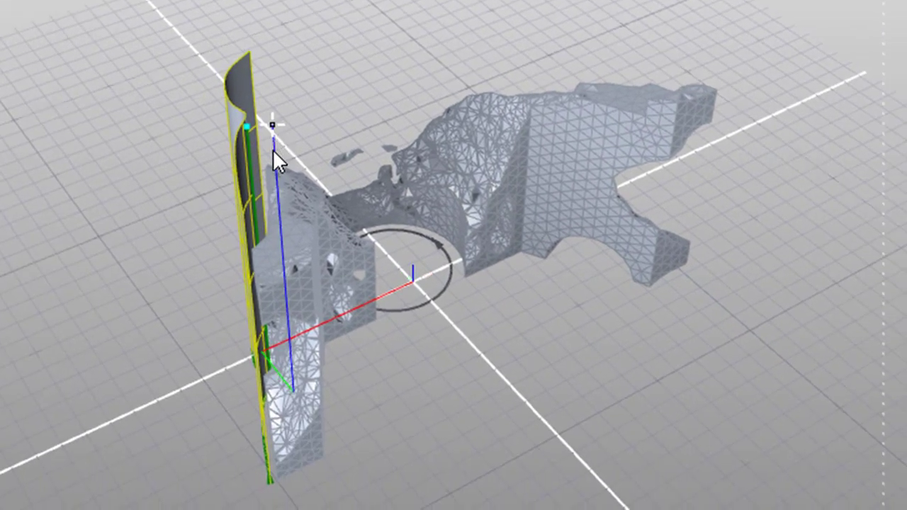
pyautogui.moveTo(273, 170); pyautogui.dragTo(275, 203)
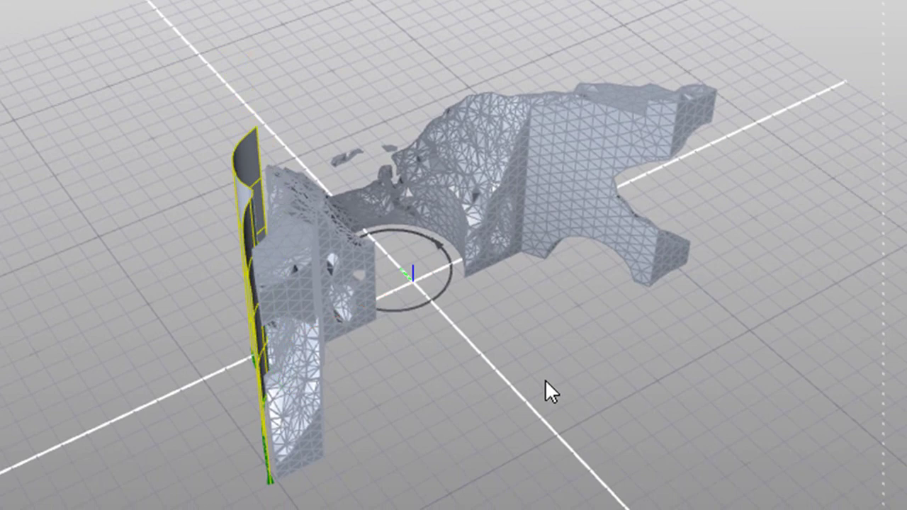
pyautogui.click(456, 414)
pyautogui.moveTo(125, 368); pyautogui.dragTo(319, 368, button='middle')
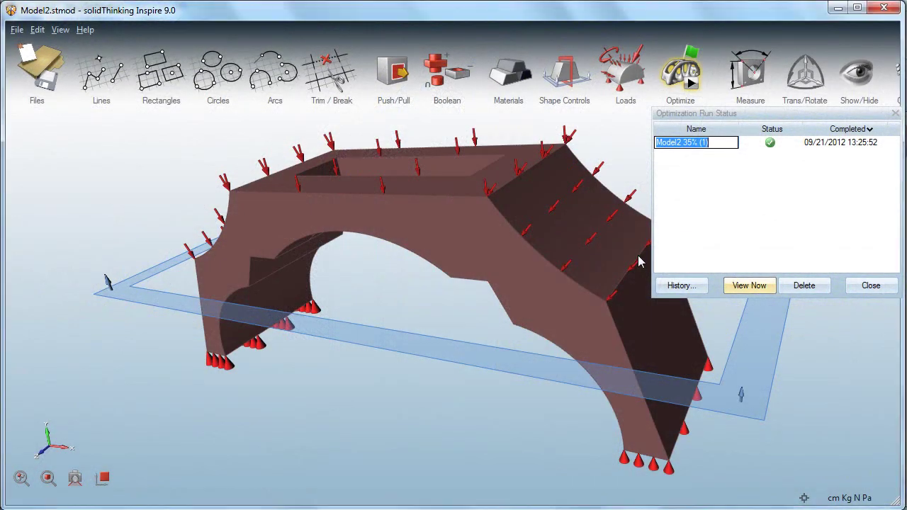
# Show the Model2 35% (1) optimized arch shape and orbit to a tilted view of it
pyautogui.press('Return')
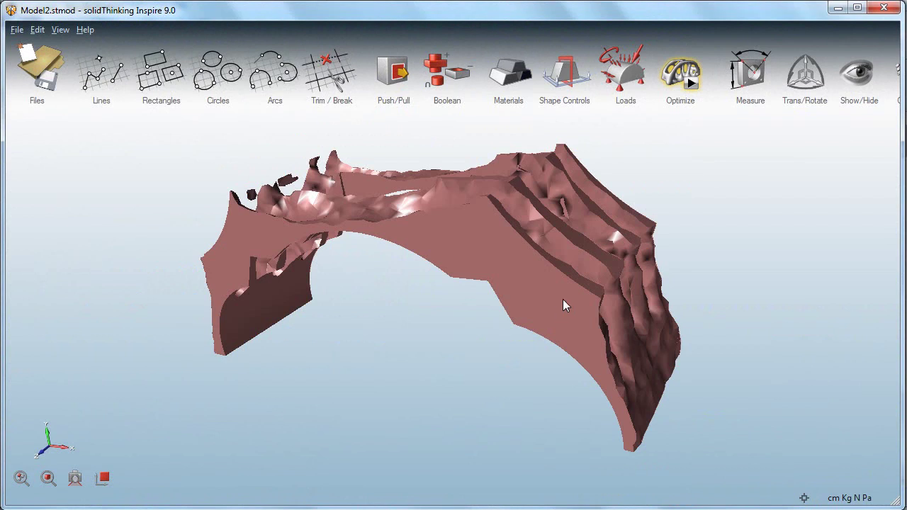
pyautogui.moveTo(563, 306); pyautogui.dragTo(601, 330, button='middle')
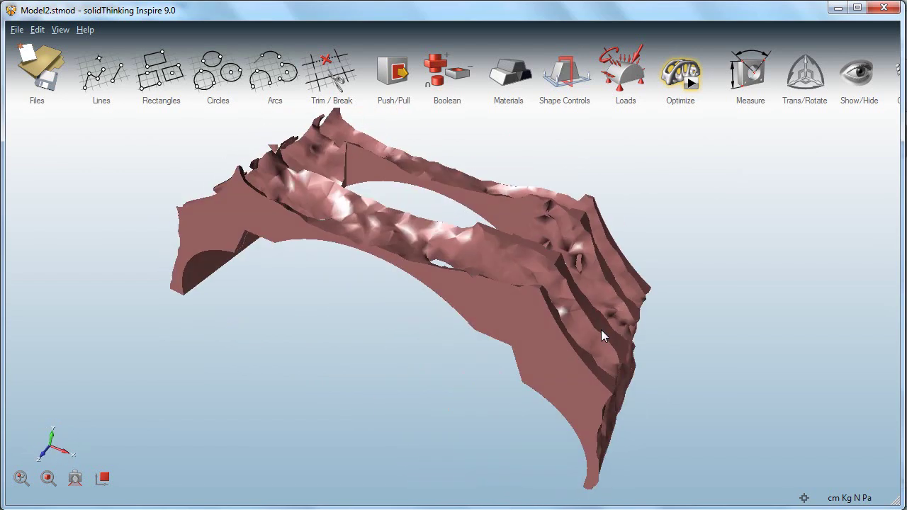